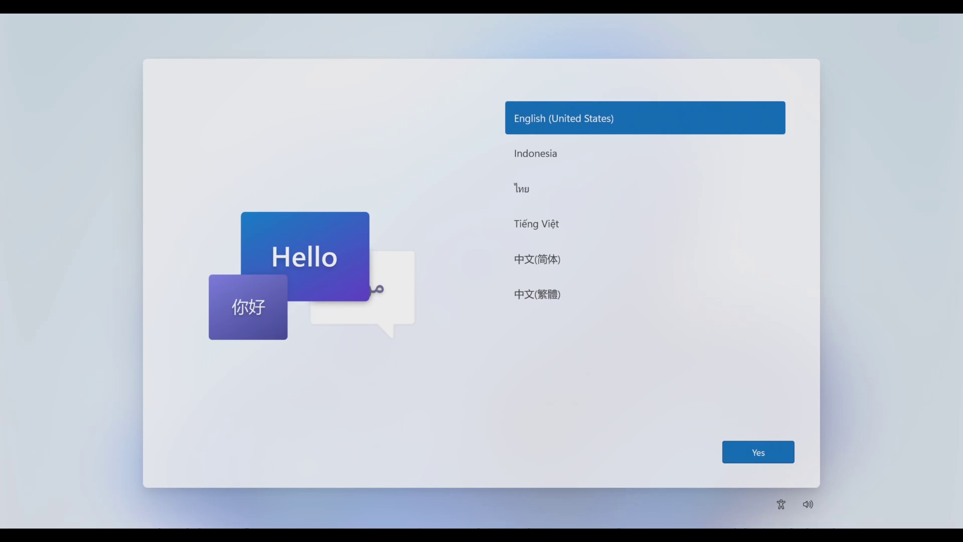
# Step: Confirm English (United States), then pick India as the region and English (India) as the keyboard
pyautogui.click(740, 454)
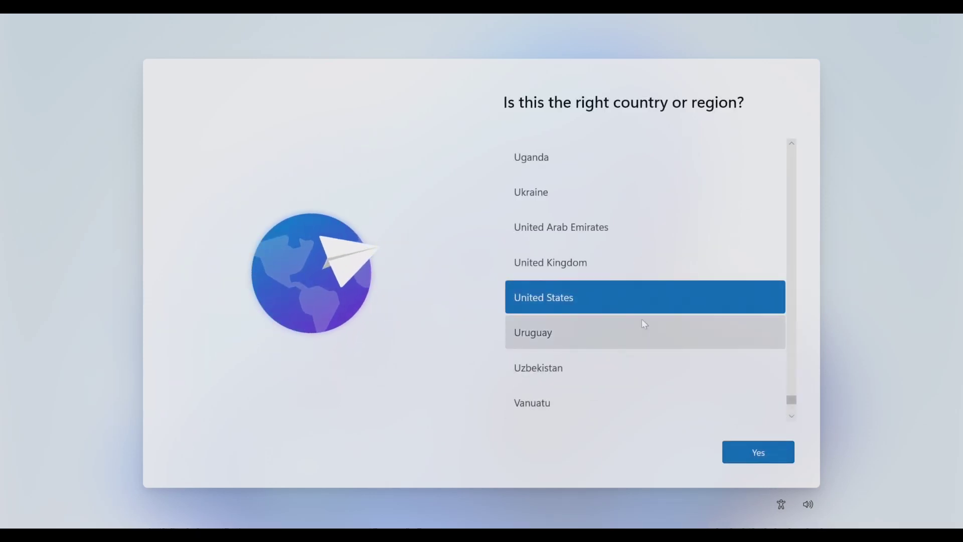
pyautogui.scroll(10, 642, 318)
pyautogui.scroll(15, 642, 320)
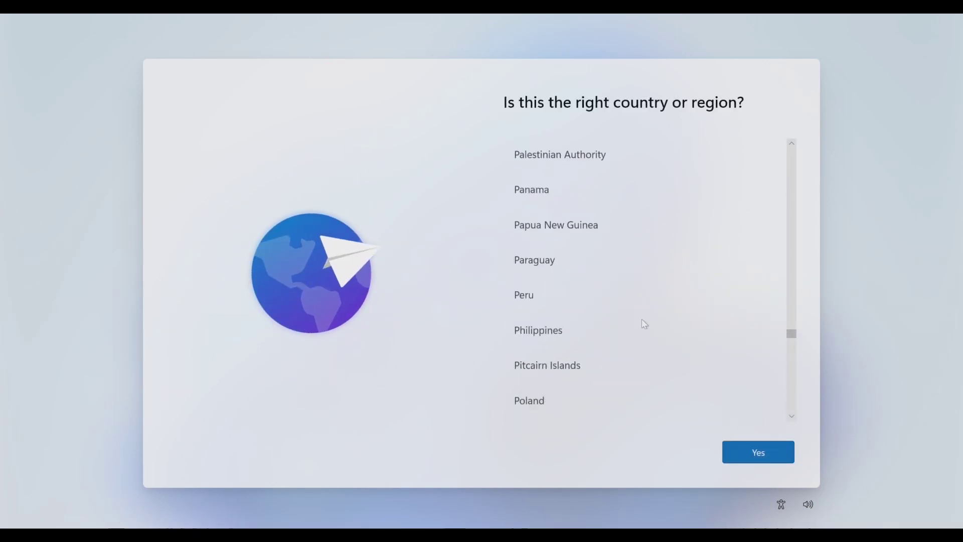
pyautogui.scroll(6, 645, 324)
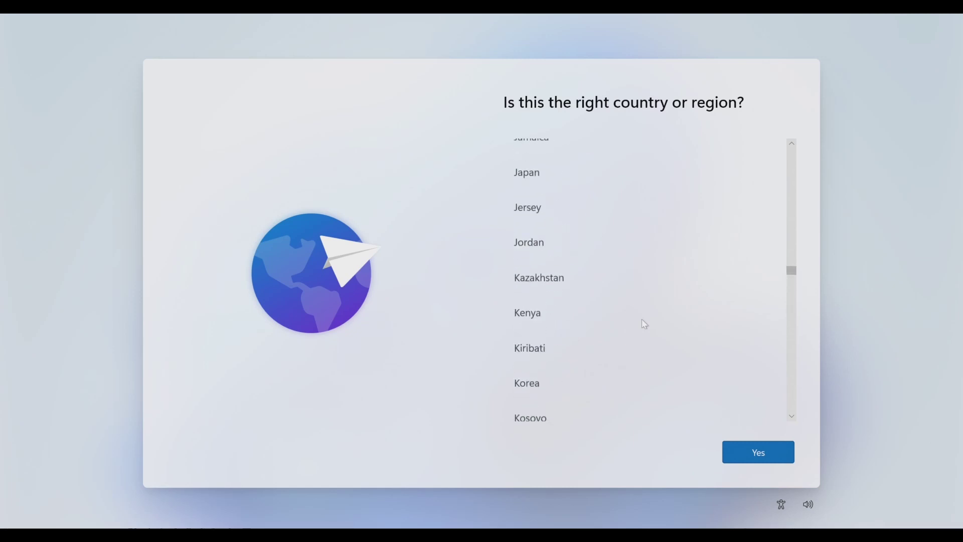
pyautogui.click(597, 178)
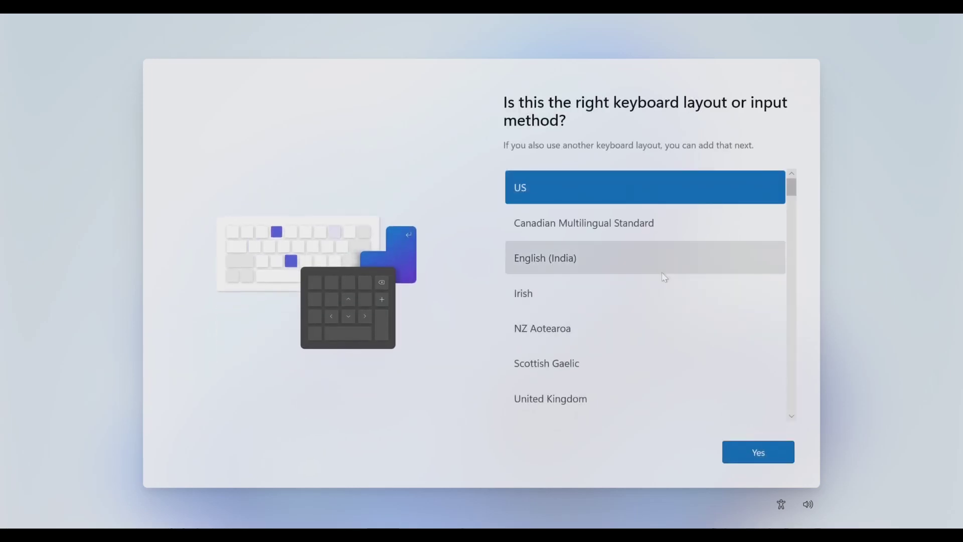
pyautogui.click(664, 268)
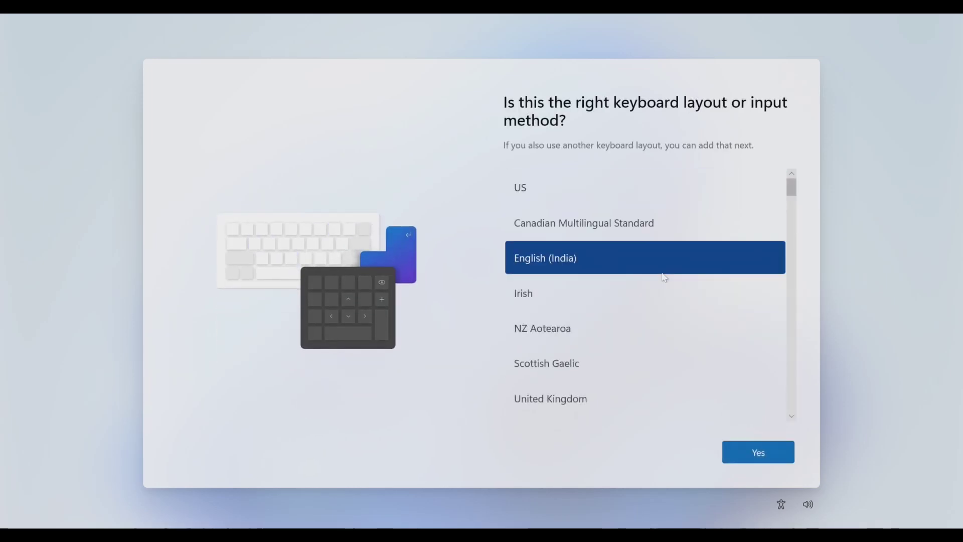
pyautogui.click(742, 444)
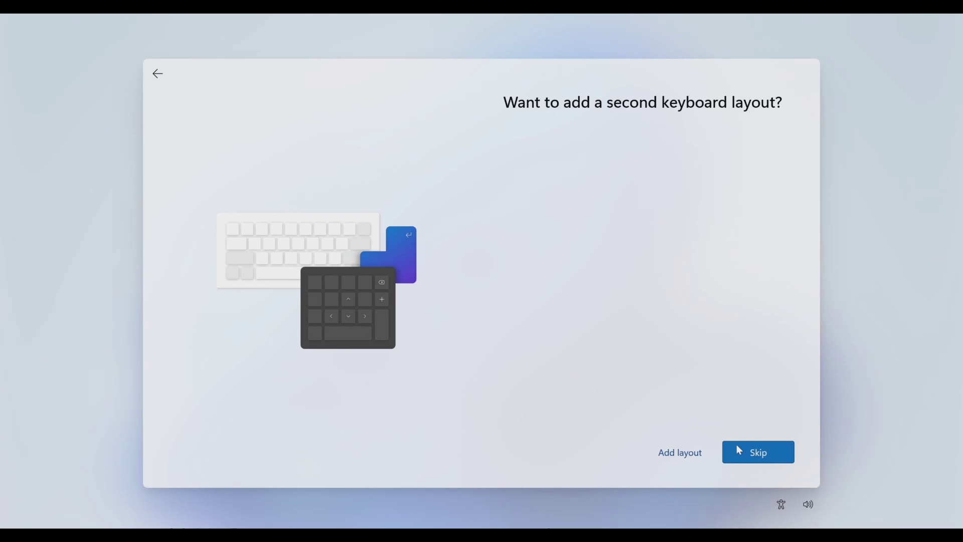
# Step: Skip the second layout and join the betaarnetworks Wi-Fi using its security key
pyautogui.click(738, 447)
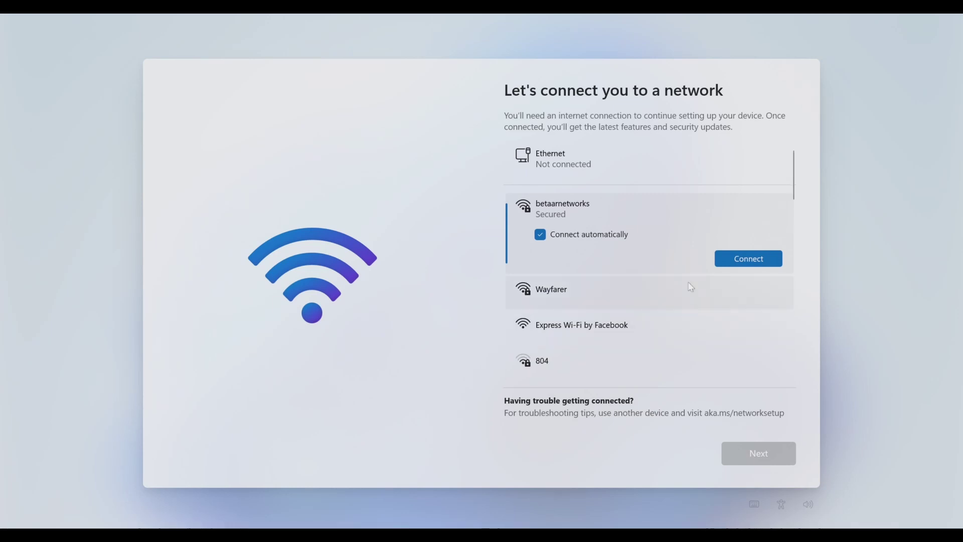
pyautogui.click(746, 258)
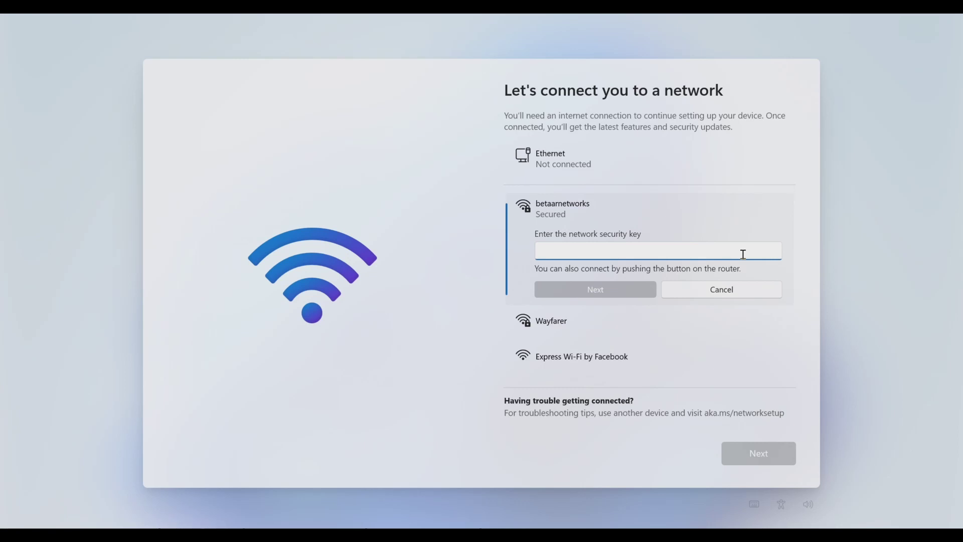
pyautogui.write('*****')
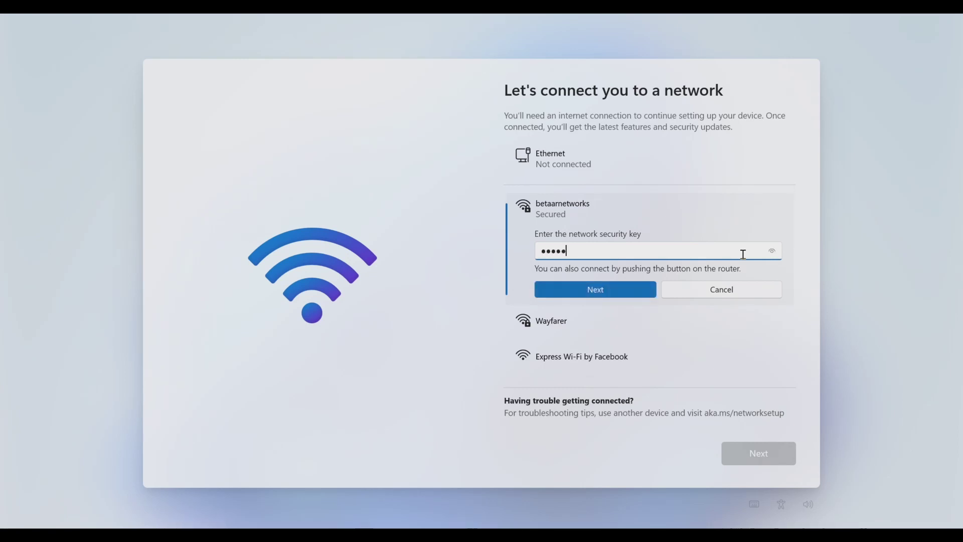
pyautogui.press('Return')
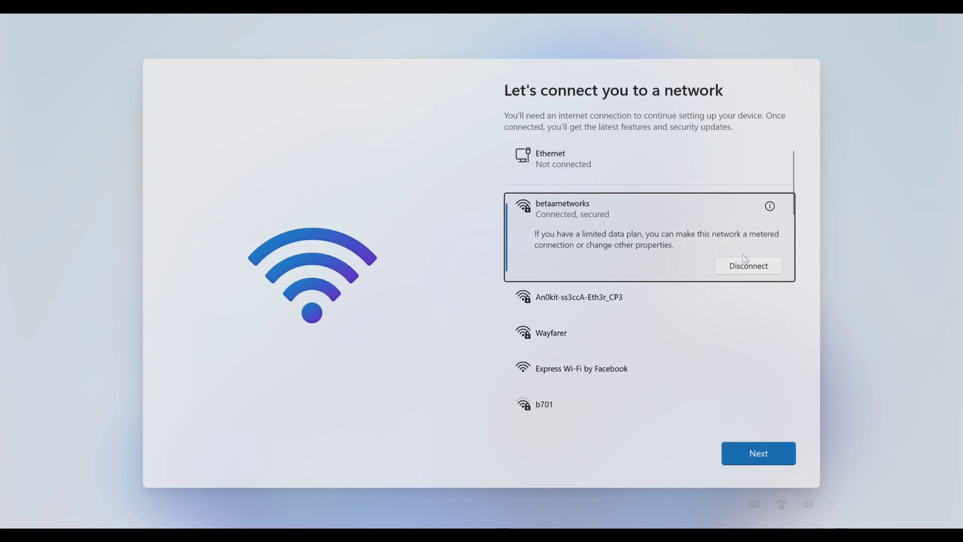
pyautogui.click(757, 456)
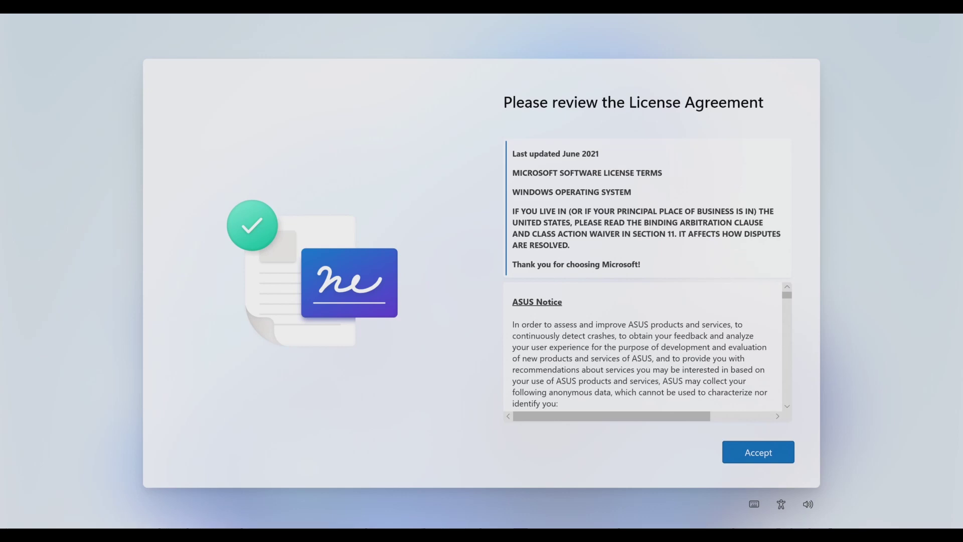
# Step: Scroll through the Microsoft and ASUS license terms and accept them
pyautogui.scroll(-20, 665, 372)
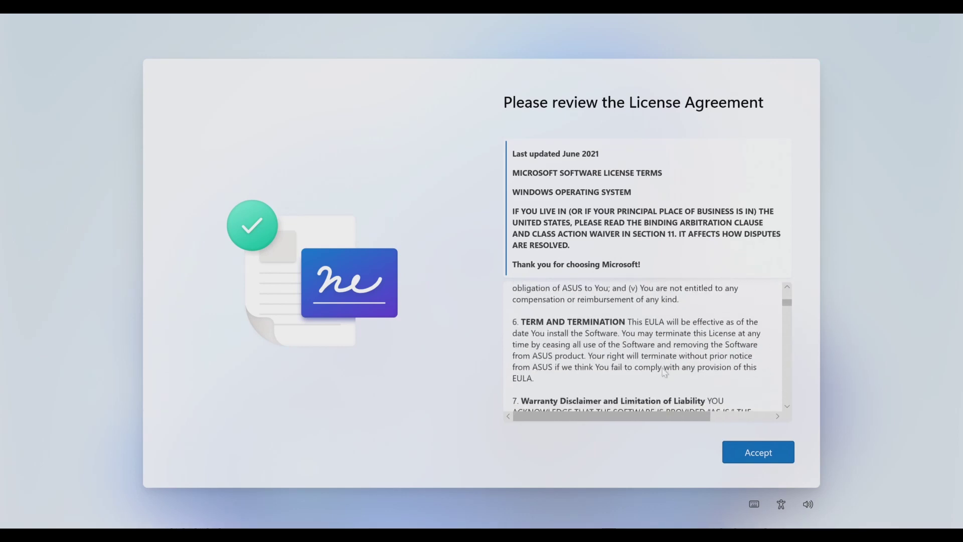
pyautogui.scroll(-3, 665, 372)
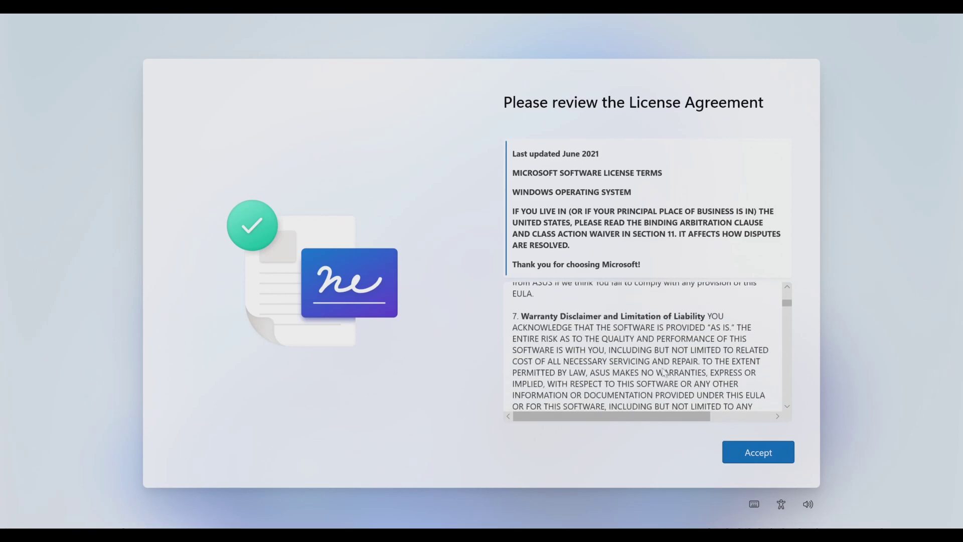
pyautogui.click(752, 456)
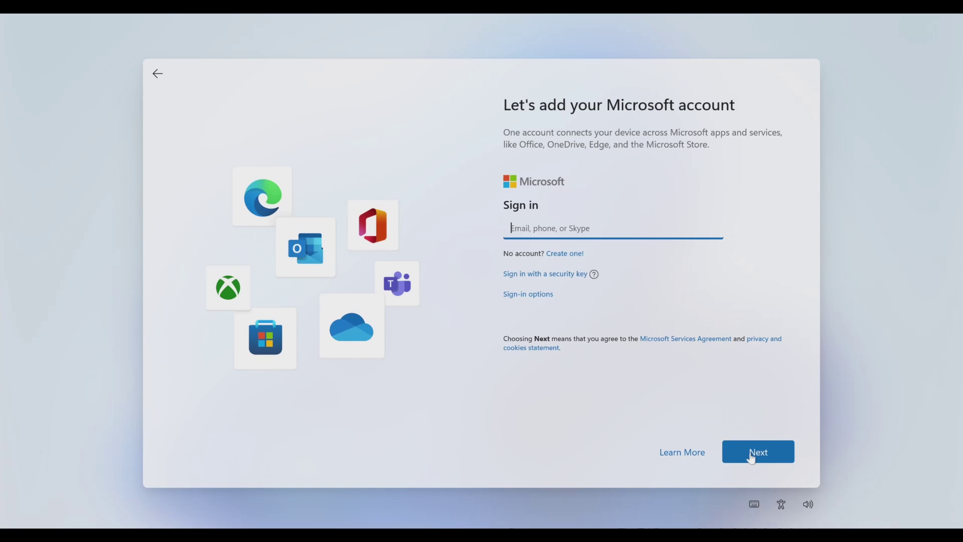
# Step: Turn on Airplane mode to go offline and back out of the Microsoft account sign-in
pyautogui.press('XF86RFKill')
pyautogui.click(158, 75)
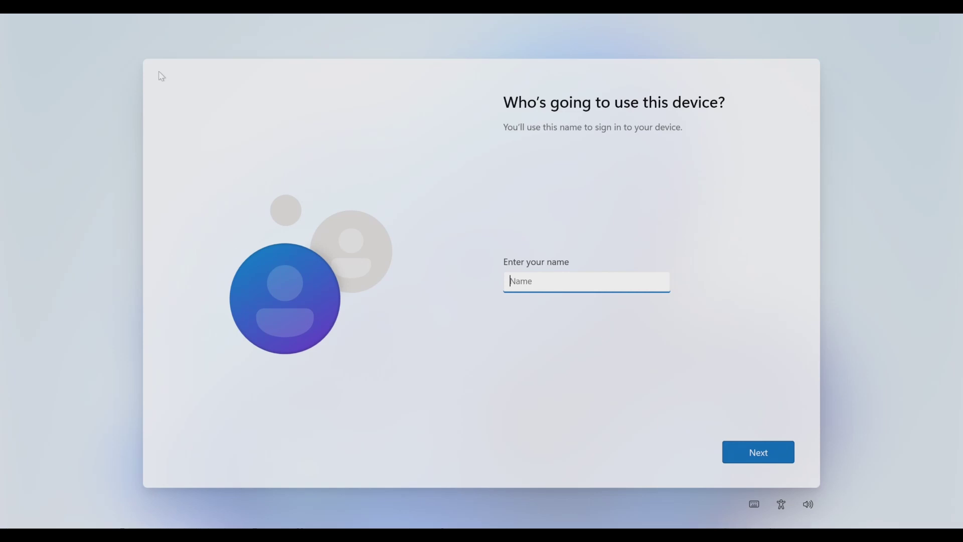
# Step: Enter Test as the local account name and continue past the password step
pyautogui.write('Test')
pyautogui.click(735, 446)
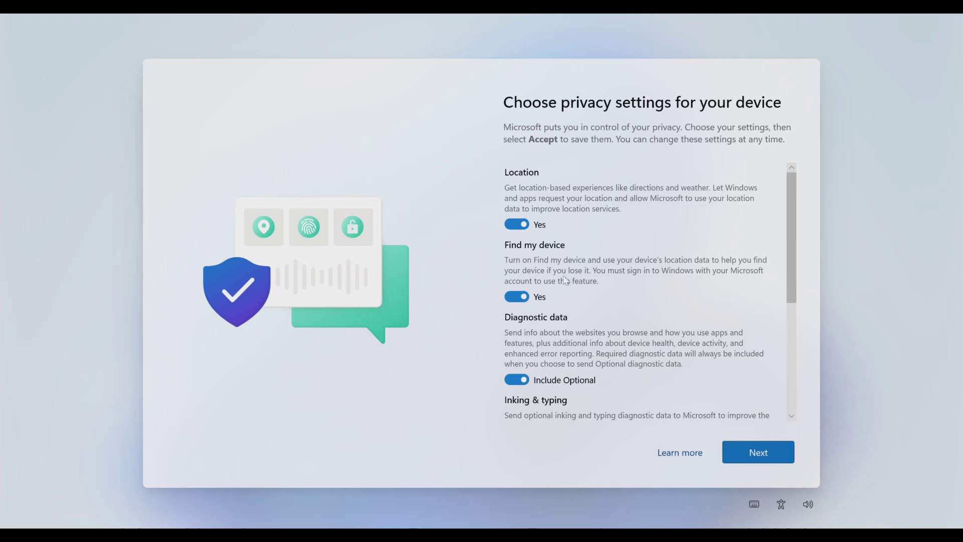
# Step: Turn off location, Find my device, inking, tailored experiences and advertising ID; set diagnostics to Required only
pyautogui.click(517, 224)
pyautogui.click(517, 286)
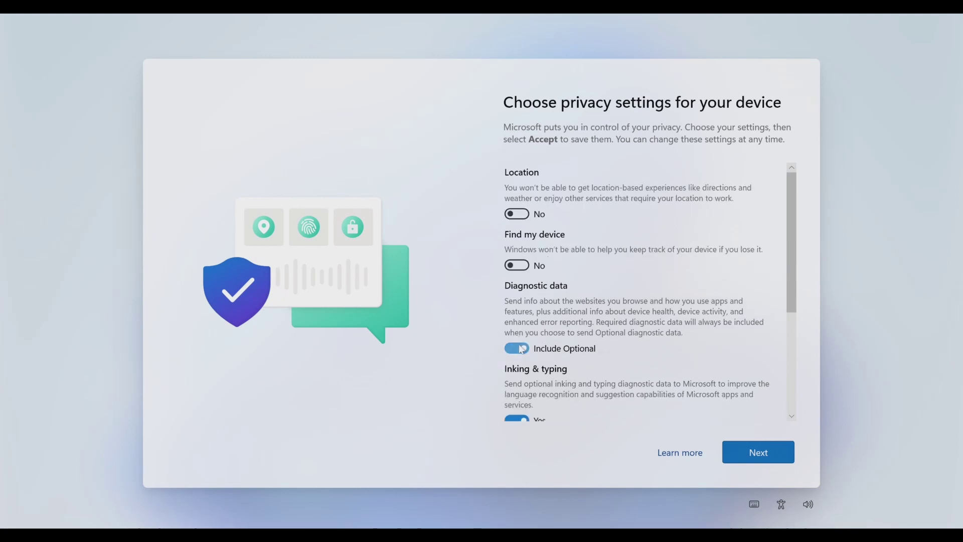
pyautogui.click(522, 349)
pyautogui.click(522, 408)
pyautogui.scroll(-3, 522, 410)
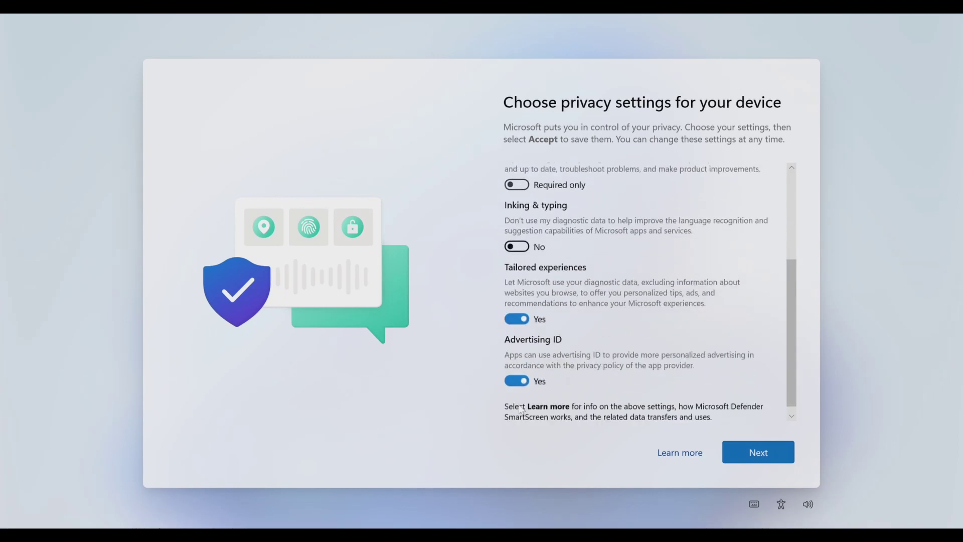
pyautogui.click(518, 315)
pyautogui.click(517, 373)
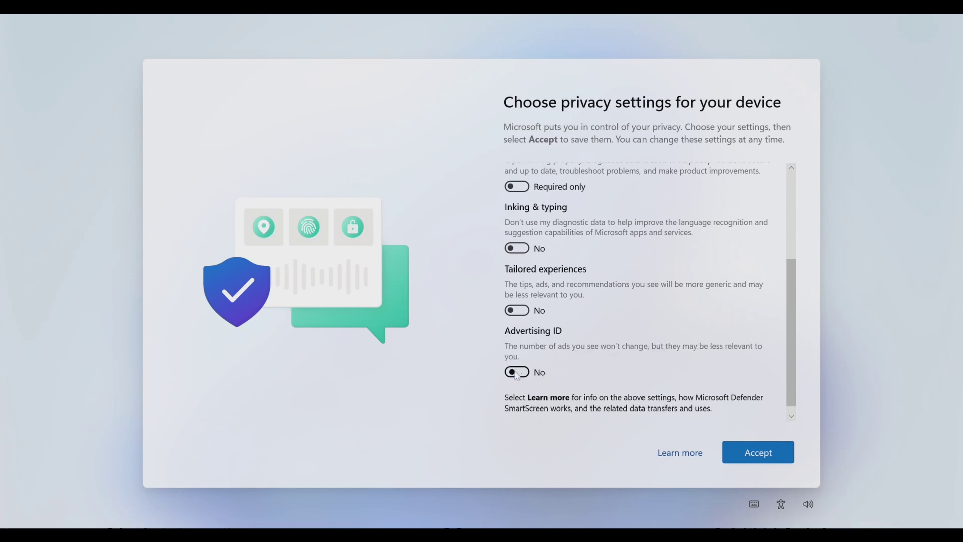
pyautogui.click(517, 373)
pyautogui.click(733, 453)
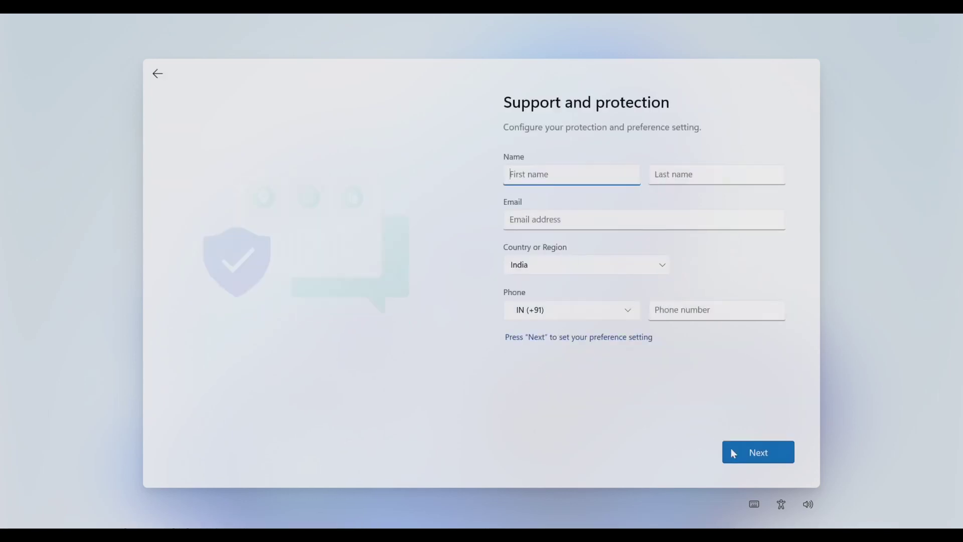
# Step: Leave the support contact form blank and uncheck the McAfee registration consent
pyautogui.click(733, 454)
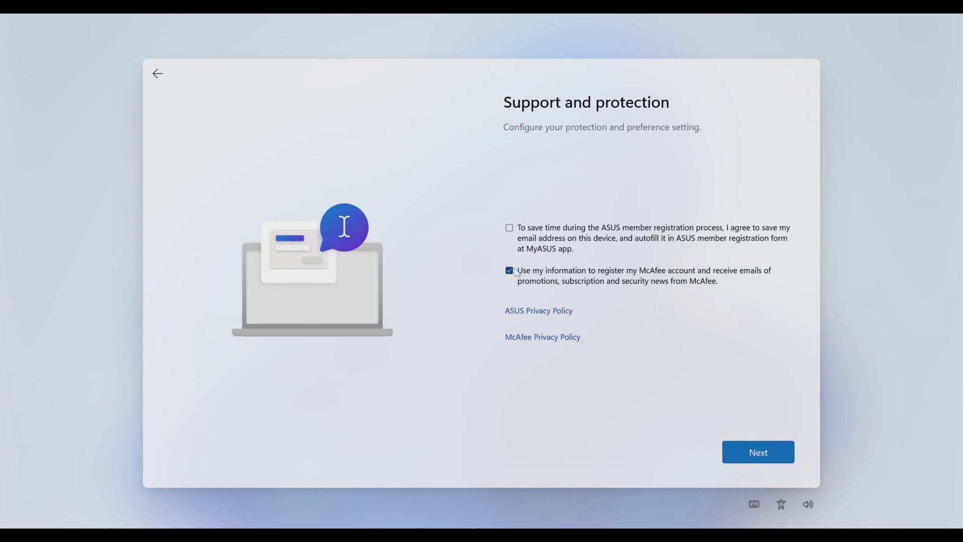
pyautogui.click(511, 272)
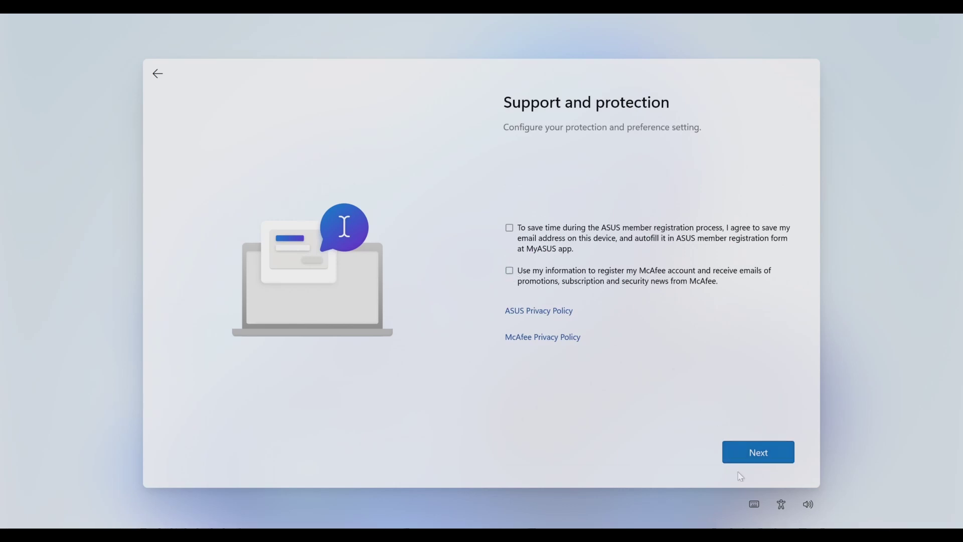